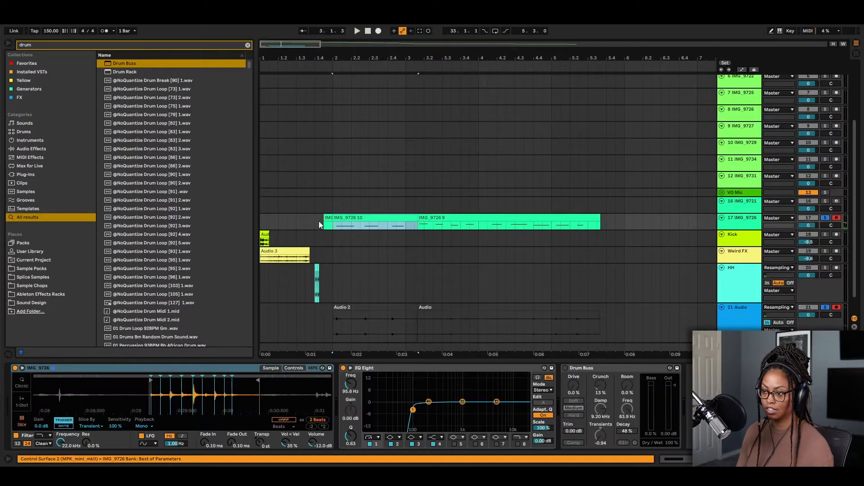
Delete all the clips on the IMG_9726 instrument track and the second recorded clip on the 21 Audio track
{"action": "left_click_drag", "start_coordinate": [318, 220], "coordinate": [626, 222]}
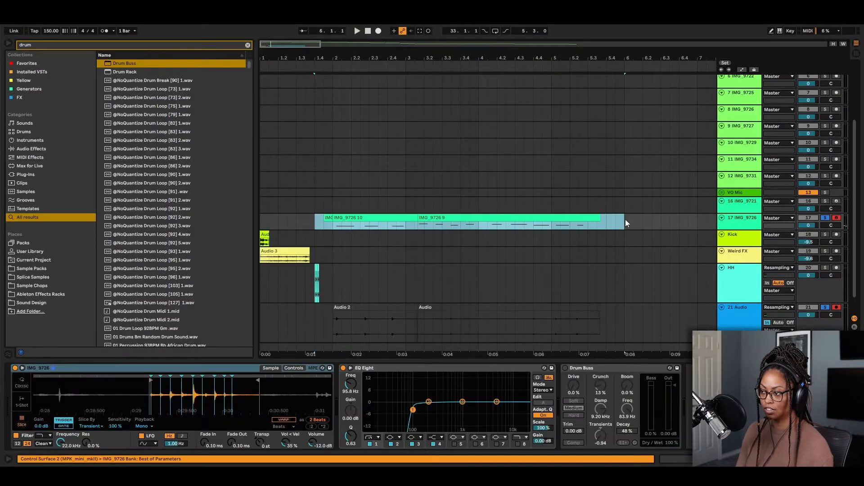
{"action": "key", "text": "Delete"}
{"action": "left_click", "coordinate": [422, 314]}
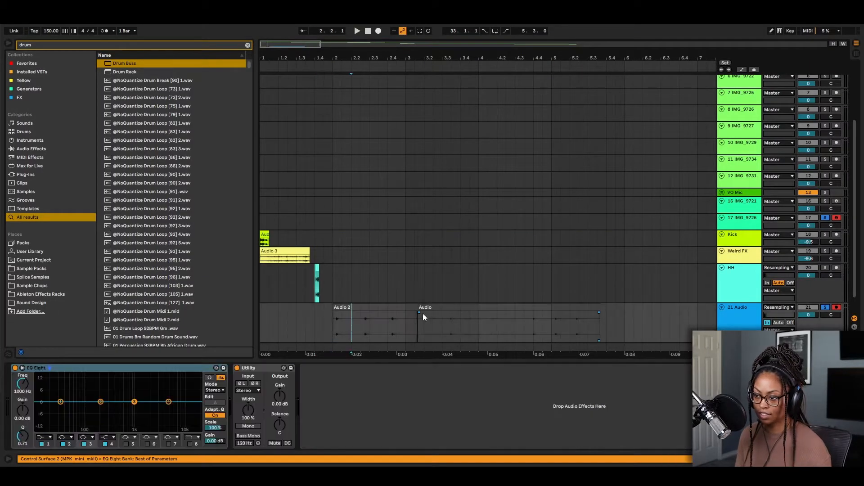
Set the 21 Audio track's monitoring to Auto and play the Audio 2 clip from its start at 2.1.1
{"action": "left_click", "coordinate": [373, 307]}
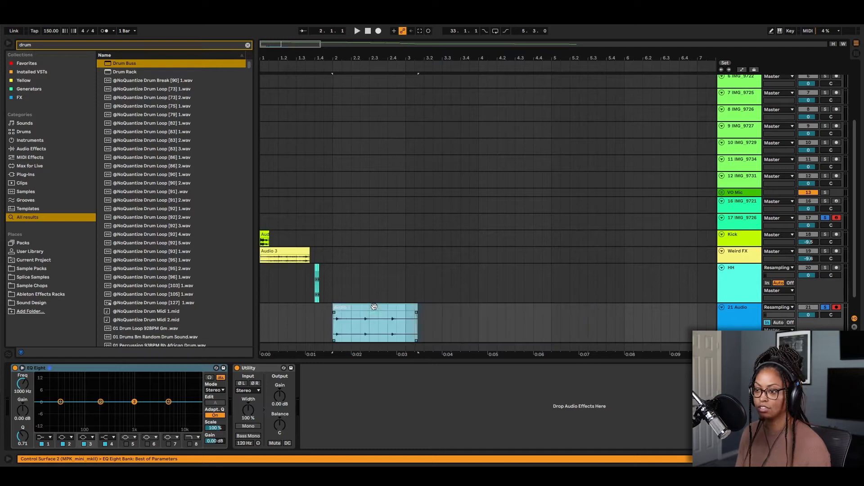
{"action": "left_click", "coordinate": [780, 323]}
{"action": "left_click", "coordinate": [334, 326]}
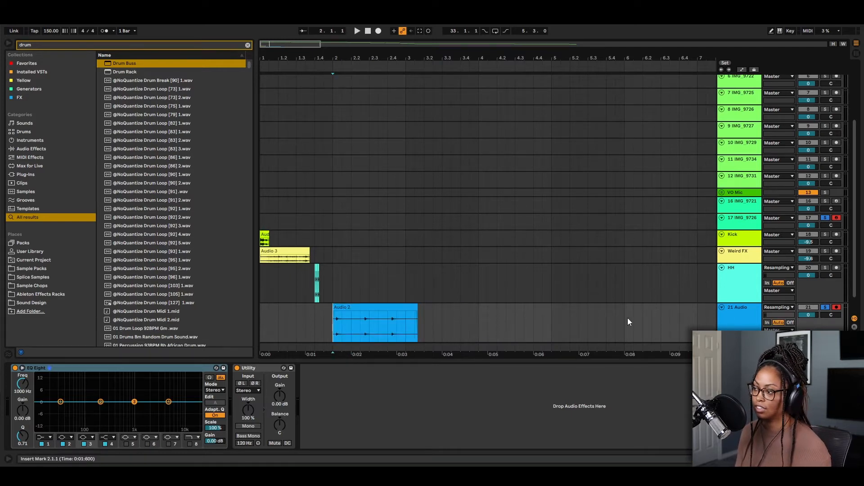
{"action": "scroll", "coordinate": [301, 287], "scroll_direction": "down", "scroll_amount": 1}
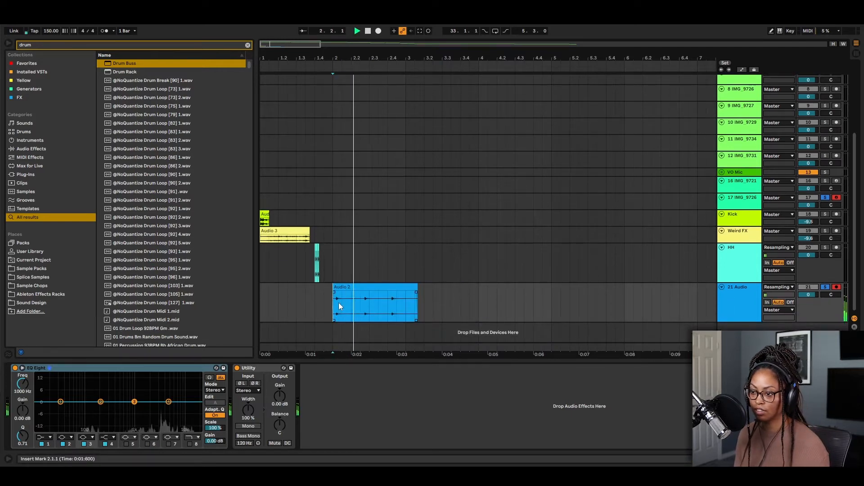
Trim the Audio 2 clip to its first hit, ending at 2.1.2, add a fade-out, and play it back
{"action": "left_click_drag", "start_coordinate": [342, 305], "coordinate": [449, 301]}
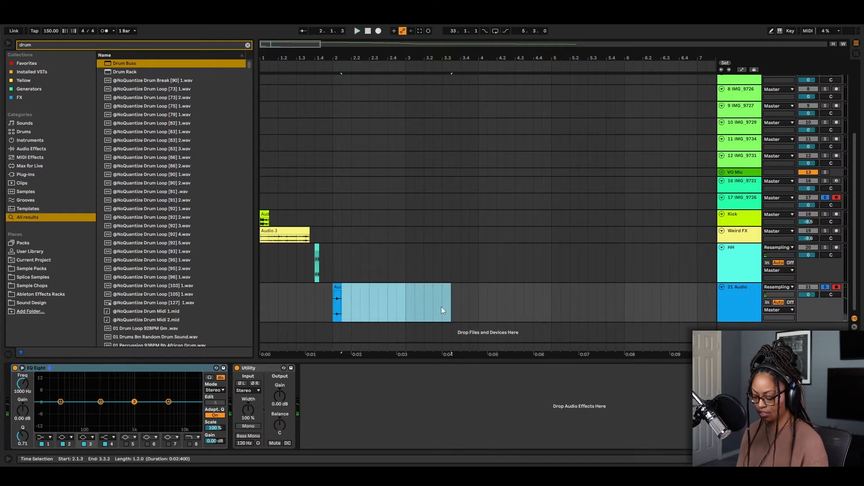
{"action": "key", "text": "Delete"}
{"action": "scroll", "coordinate": [333, 303], "scroll_direction": "up", "scroll_amount": 6}
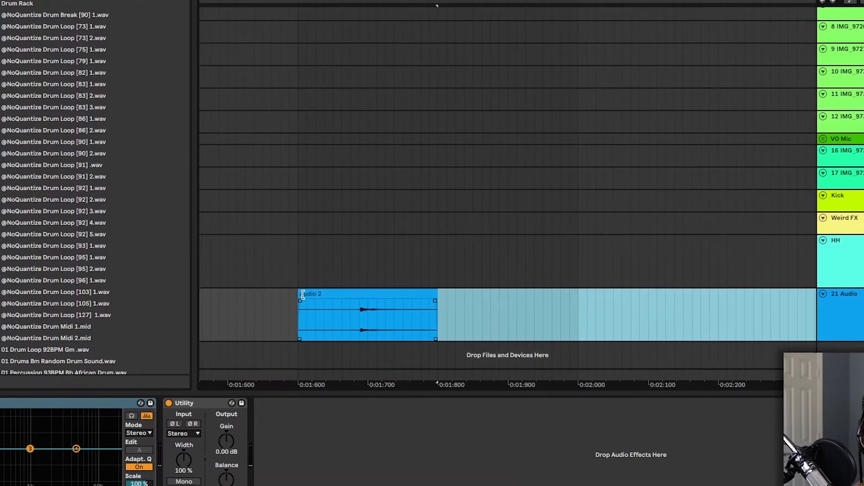
{"action": "mouse_move", "coordinate": [303, 293]}
{"action": "left_mouse_down"}
{"action": "mouse_move", "coordinate": [374, 296]}
{"action": "mouse_move", "coordinate": [330, 300]}
{"action": "mouse_move", "coordinate": [364, 268]}
{"action": "mouse_move", "coordinate": [314, 250]}
{"action": "left_mouse_up"}
{"action": "key", "text": "space"}
{"action": "key", "text": "space"}
{"action": "key", "text": "space"}
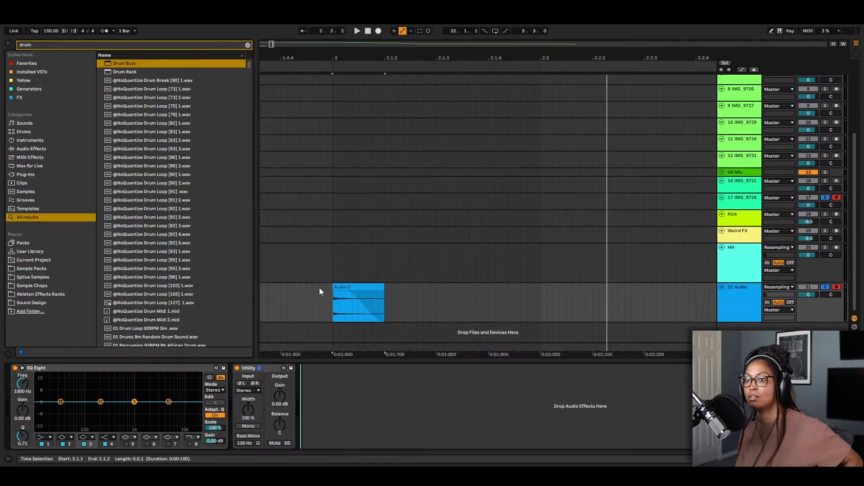
Add the PitchLoop89 audio effect to the 21 Audio track and adjust its Random amount during playback
{"action": "left_click", "coordinate": [248, 46]}
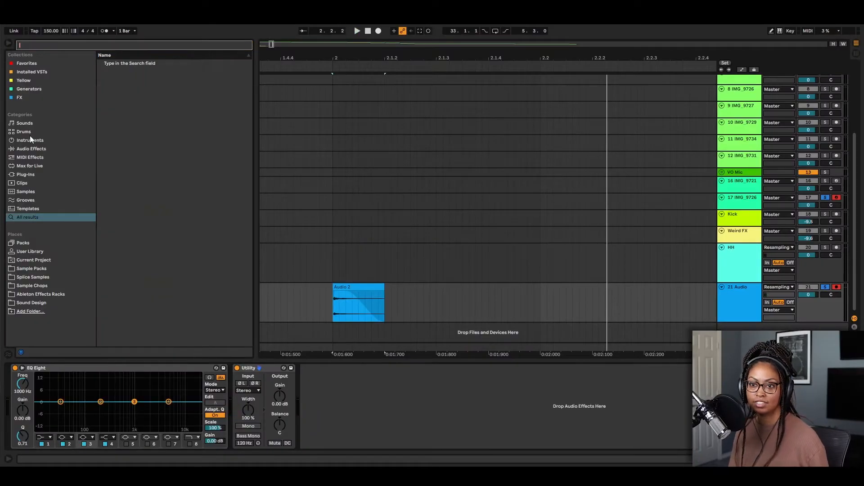
{"action": "left_click", "coordinate": [30, 148]}
{"action": "left_click", "coordinate": [135, 131]}
{"action": "key", "text": "Return"}
{"action": "key", "text": "space"}
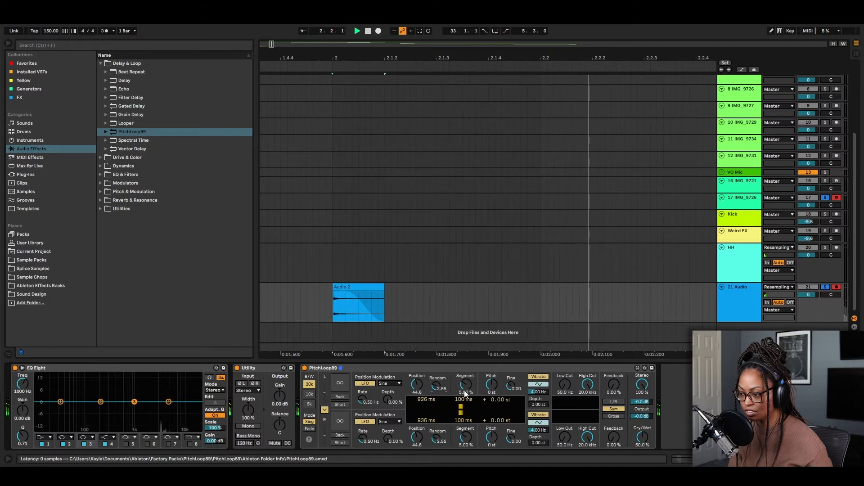
{"action": "left_click_drag", "start_coordinate": [430, 381], "coordinate": [430, 378]}
{"action": "left_click_drag", "start_coordinate": [431, 378], "coordinate": [430, 373]}
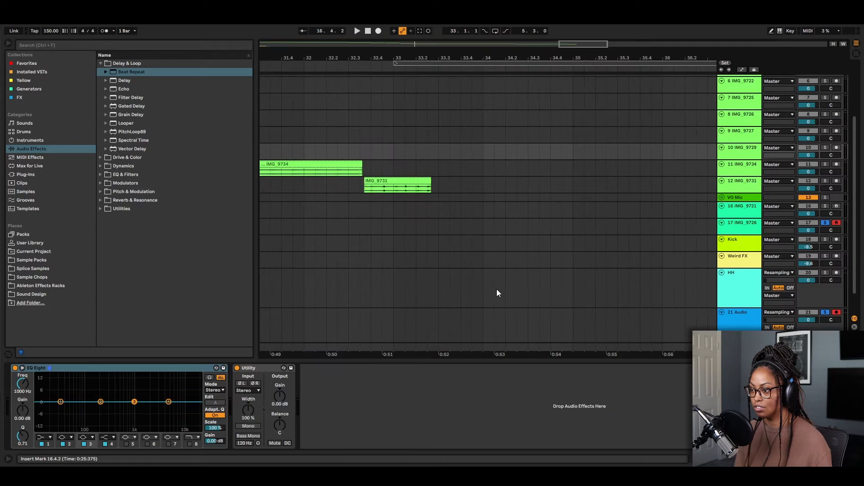
Insert a new MIDI track, search all results for "operator", and load the Operator instrument onto it
{"action": "left_click", "coordinate": [480, 288]}
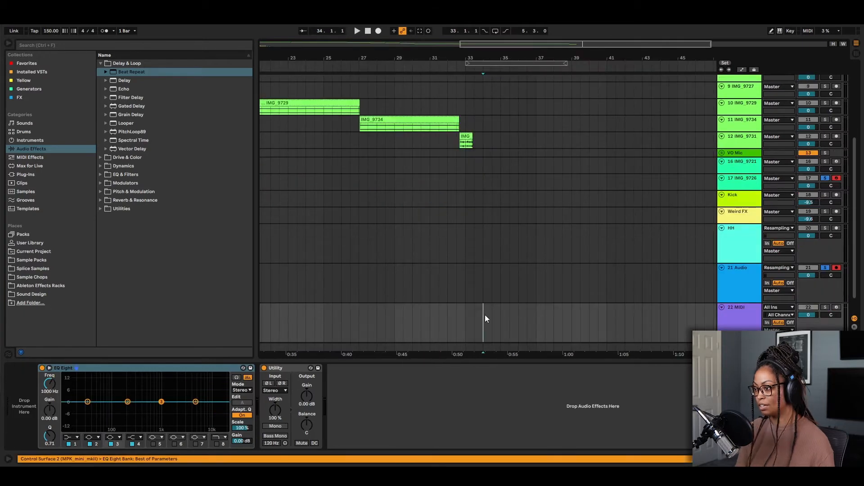
{"action": "left_click", "coordinate": [130, 43]}
{"action": "type", "text": "operator"}
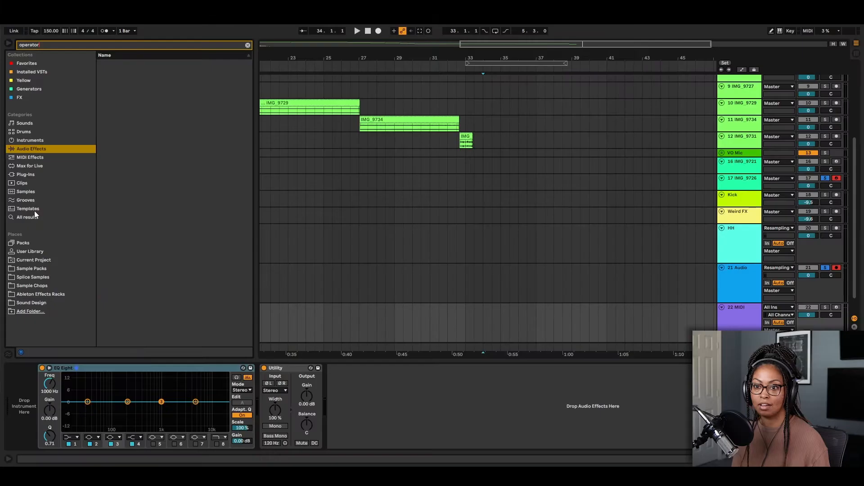
{"action": "left_click", "coordinate": [35, 216]}
{"action": "left_click", "coordinate": [117, 63]}
{"action": "left_click_drag", "start_coordinate": [117, 63], "coordinate": [472, 309]}
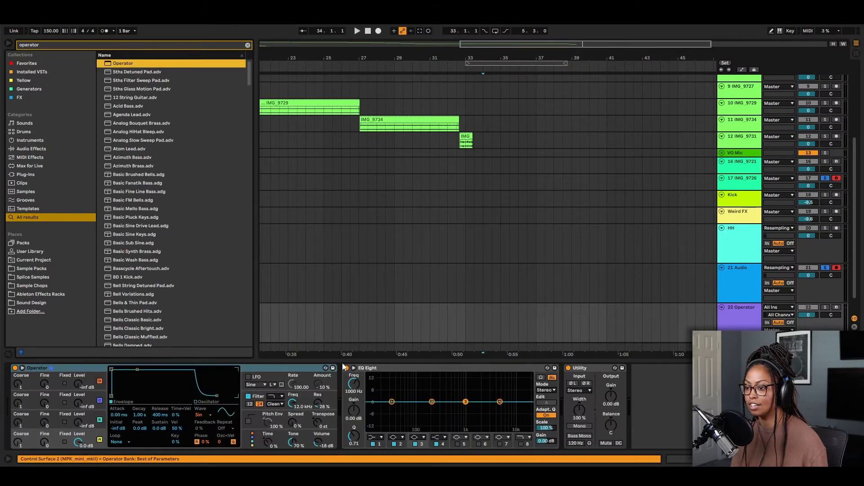
Arm the Operator track for recording and load the Chord FM Keys preset onto it
{"action": "left_click", "coordinate": [37, 387]}
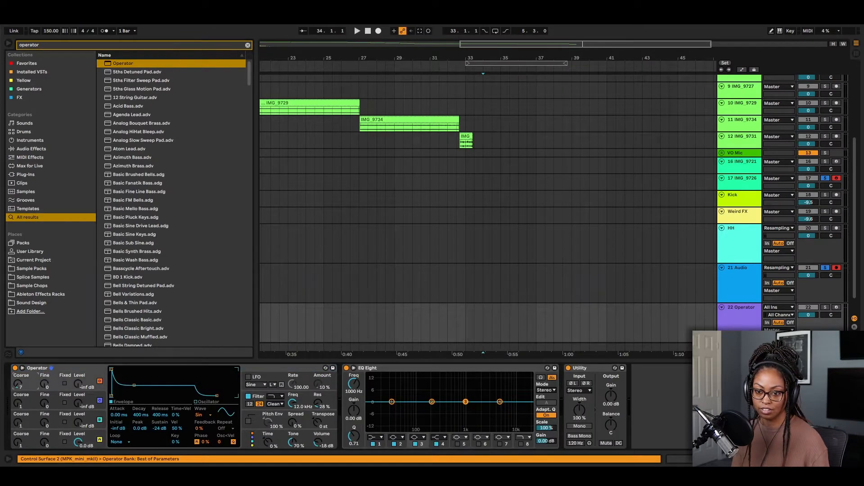
{"action": "left_click", "coordinate": [836, 307]}
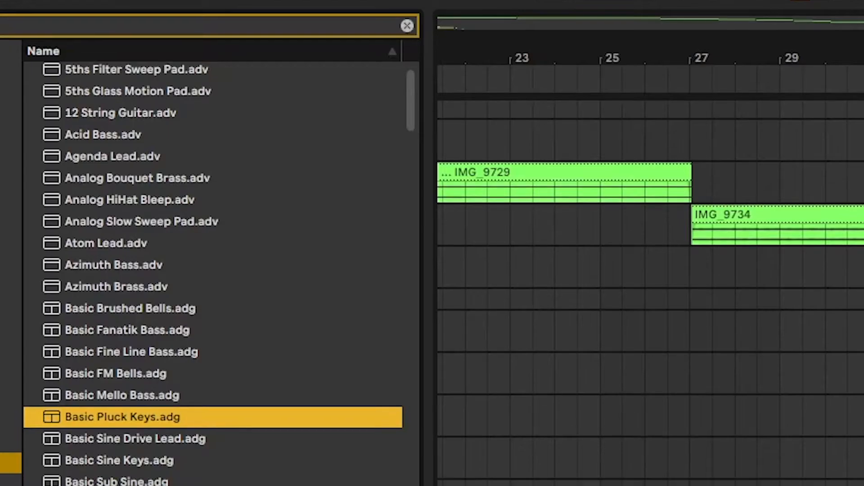
{"action": "scroll", "coordinate": [142, 225], "scroll_direction": "down", "scroll_amount": 5}
{"action": "scroll", "coordinate": [139, 435], "scroll_direction": "down", "scroll_amount": 5}
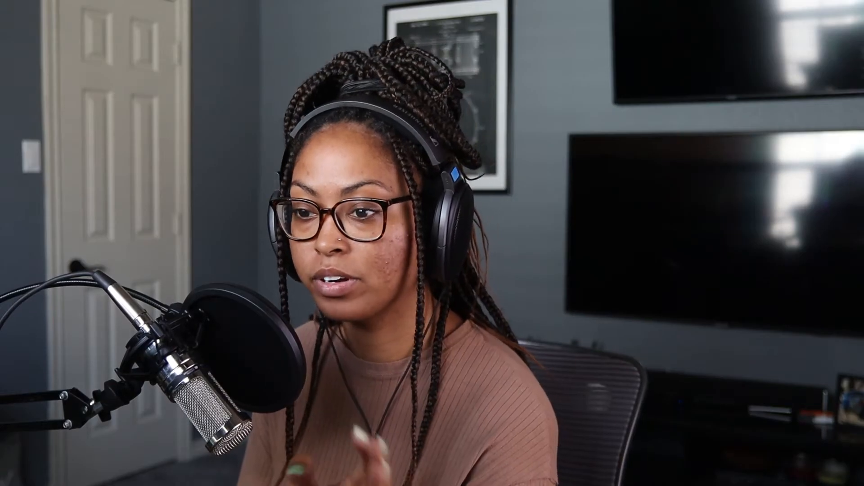
{"action": "scroll", "coordinate": [139, 239], "scroll_direction": "down", "scroll_amount": 5}
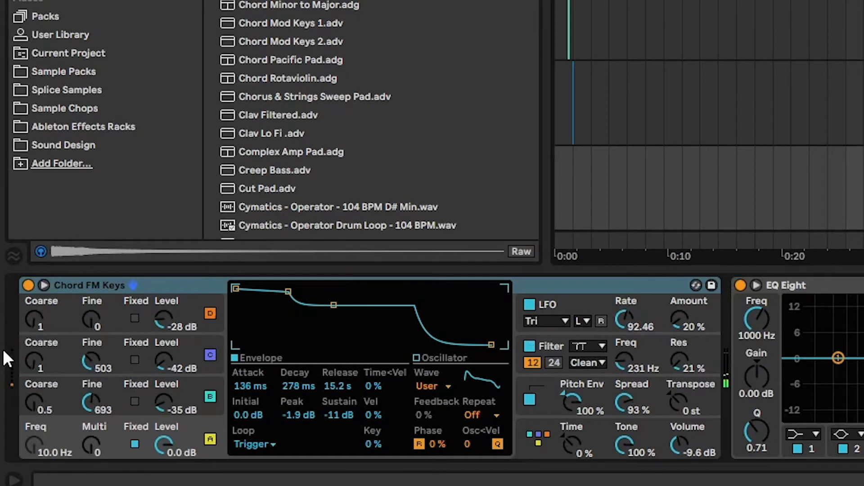
Silence oscillator B of the Chord FM Keys patch at -inf dB and view the settings of oscillators A and B
{"action": "left_click", "coordinate": [210, 395]}
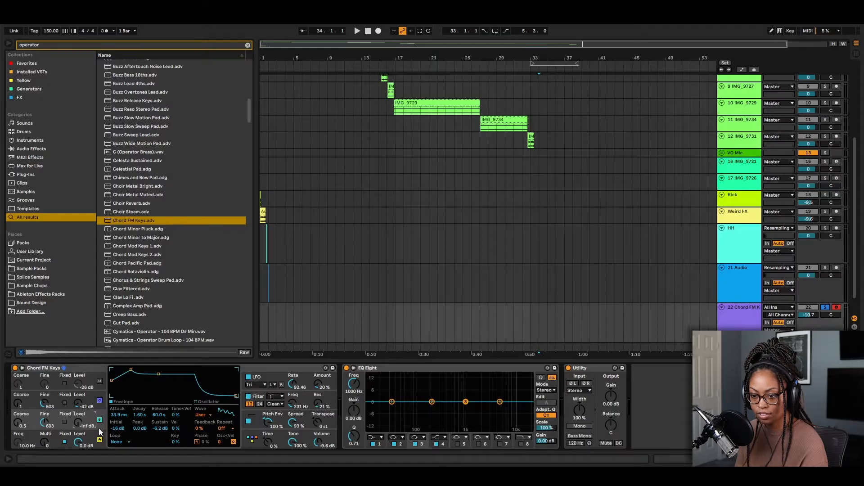
{"action": "left_click", "coordinate": [87, 433]}
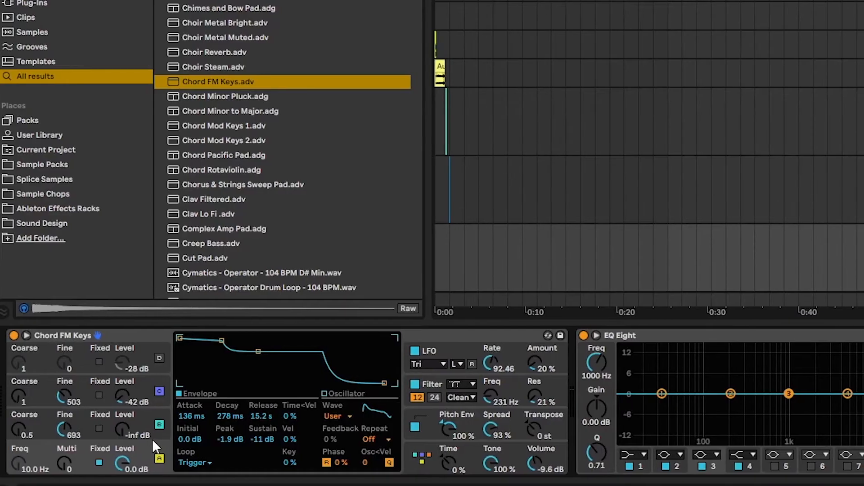
{"action": "left_click", "coordinate": [143, 423]}
Turn oscillator D back on and try several oscillator-routing algorithms for the Chord FM Keys patch
{"action": "left_click", "coordinate": [408, 455]}
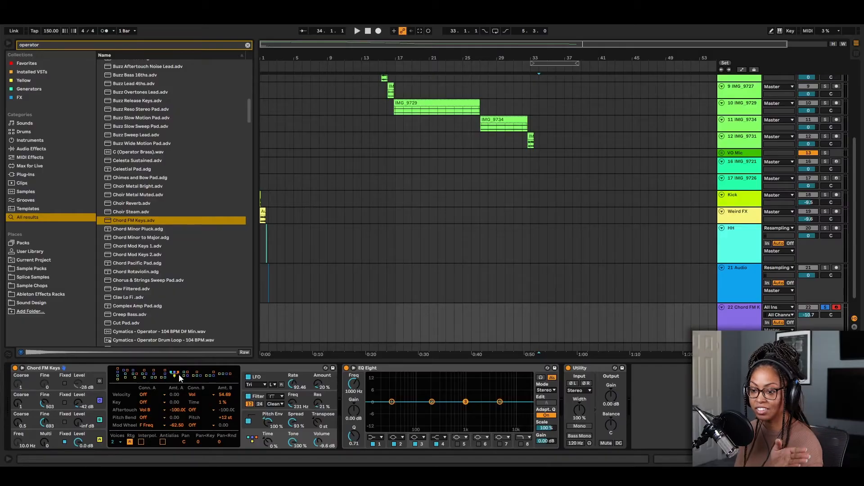
{"action": "left_click", "coordinate": [100, 382]}
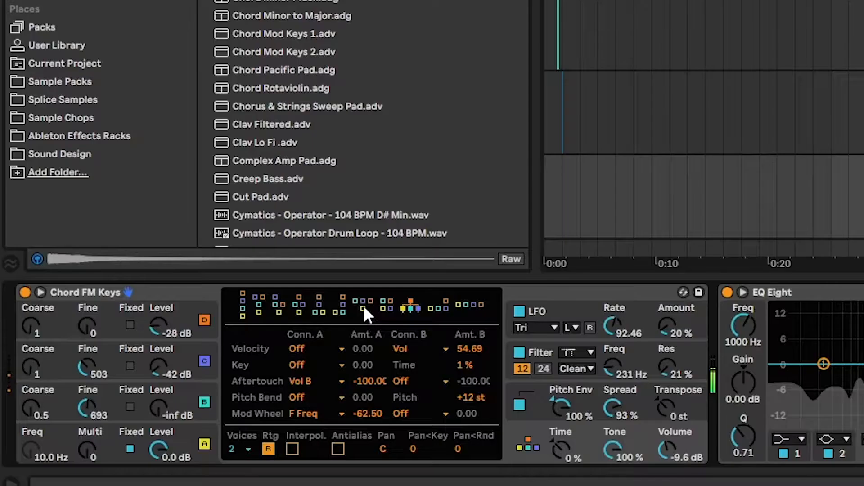
{"action": "left_click", "coordinate": [174, 373]}
{"action": "left_click", "coordinate": [197, 375]}
{"action": "left_click", "coordinate": [387, 307]}
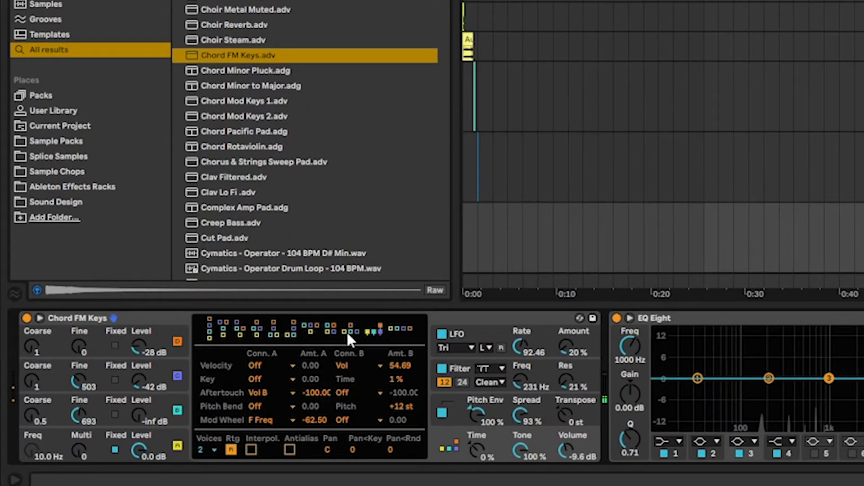
{"action": "left_click", "coordinate": [274, 332]}
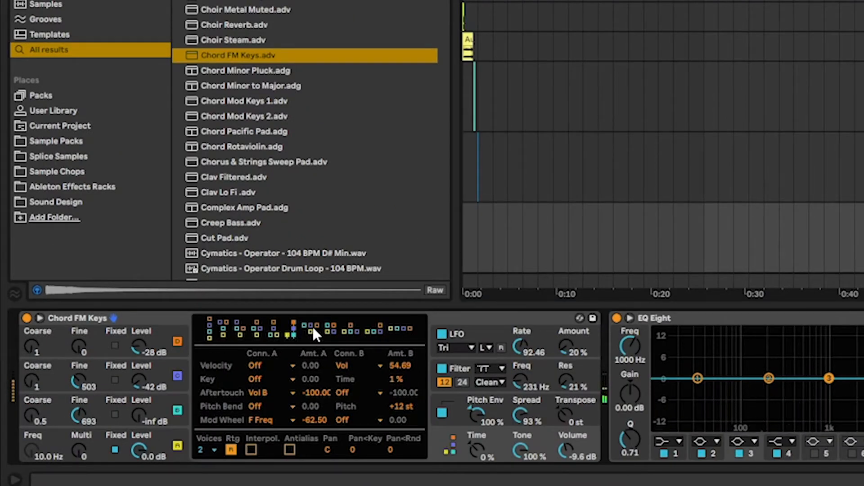
{"action": "left_click", "coordinate": [315, 330]}
{"action": "left_click", "coordinate": [344, 328]}
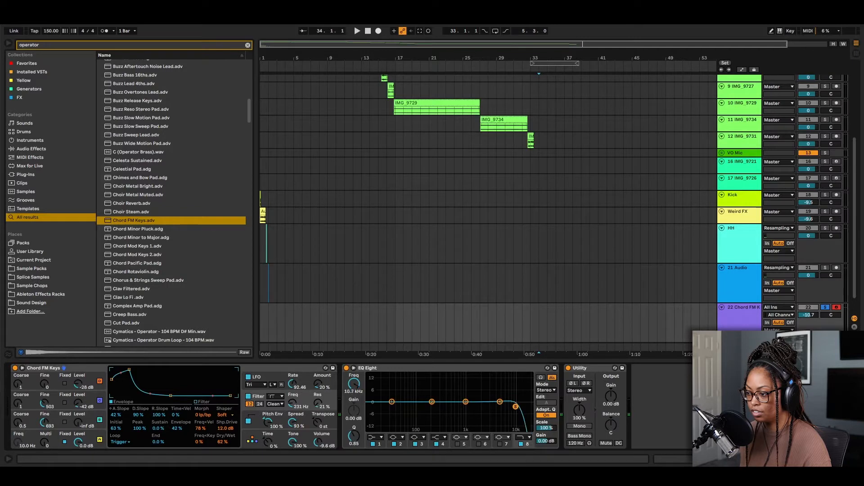
Set EQ Eight's high-cut band to 144 Hz with a Q of 2.50 and shorten an oscillator's envelope release to 1.00 ms
{"action": "left_click_drag", "start_coordinate": [515, 407], "coordinate": [433, 403]}
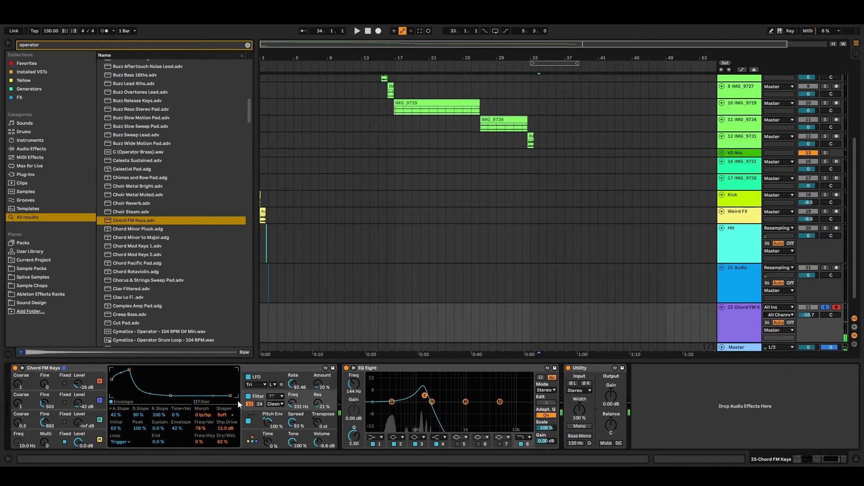
{"action": "left_click", "coordinate": [66, 416]}
{"action": "left_click", "coordinate": [94, 435]}
{"action": "left_click", "coordinate": [94, 378]}
{"action": "mouse_move", "coordinate": [198, 395]}
{"action": "left_mouse_down"}
{"action": "mouse_move", "coordinate": [164, 403]}
{"action": "mouse_move", "coordinate": [191, 399]}
{"action": "left_mouse_up"}
{"action": "left_click", "coordinate": [93, 397]}
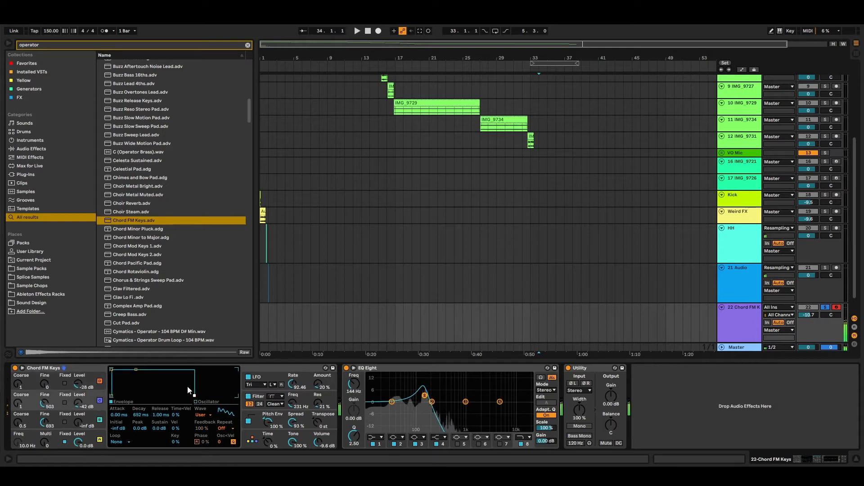
Add Saturator after Utility on the Chord FM Keys track and raise its Drive to 22.3 dB
{"action": "left_click", "coordinate": [126, 46]}
{"action": "type", "text": "dist"}
{"action": "left_click", "coordinate": [36, 149]}
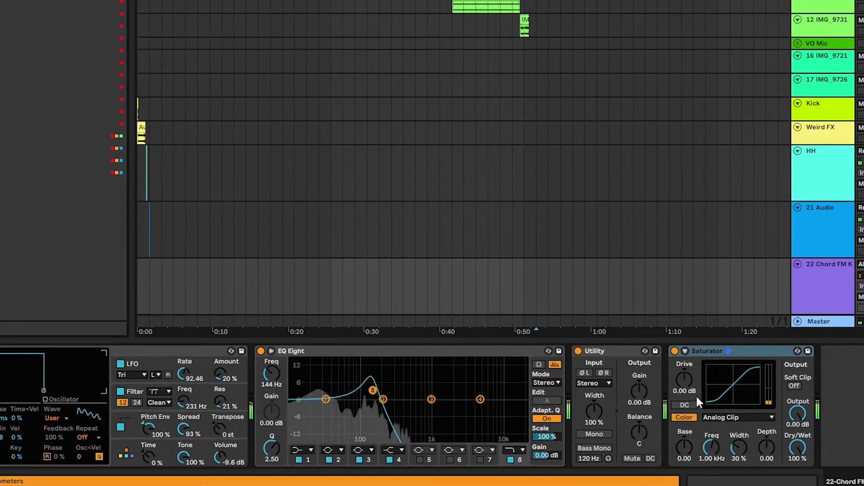
{"action": "left_click_drag", "start_coordinate": [684, 380], "coordinate": [684, 342]}
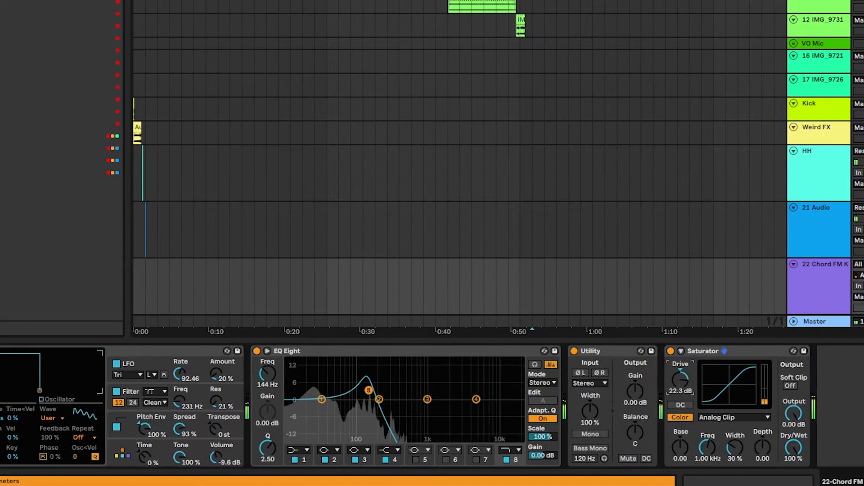
Lower Saturator's Drive, test its DC filter, and turn Color off
{"action": "left_click_drag", "start_coordinate": [678, 381], "coordinate": [678, 399]}
{"action": "left_click", "coordinate": [680, 406]}
{"action": "left_click", "coordinate": [680, 406]}
{"action": "left_click", "coordinate": [678, 418]}
Audition several Saturator curve types and settle on Digital Clip with Drive at 0.00 dB
{"action": "left_click", "coordinate": [704, 418]}
{"action": "left_click", "coordinate": [706, 436]}
{"action": "left_click", "coordinate": [711, 419]}
{"action": "left_click", "coordinate": [709, 446]}
{"action": "left_click", "coordinate": [703, 418]}
{"action": "left_click", "coordinate": [713, 455]}
{"action": "left_click_drag", "start_coordinate": [660, 377], "coordinate": [660, 370]}
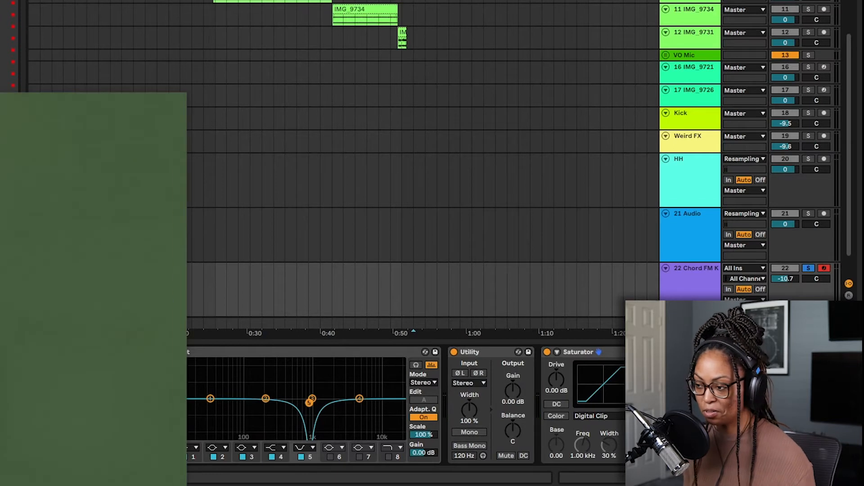
Browse the sample library and audition the Acid Meltdown - C2.aif sample
{"action": "left_click", "coordinate": [378, 288]}
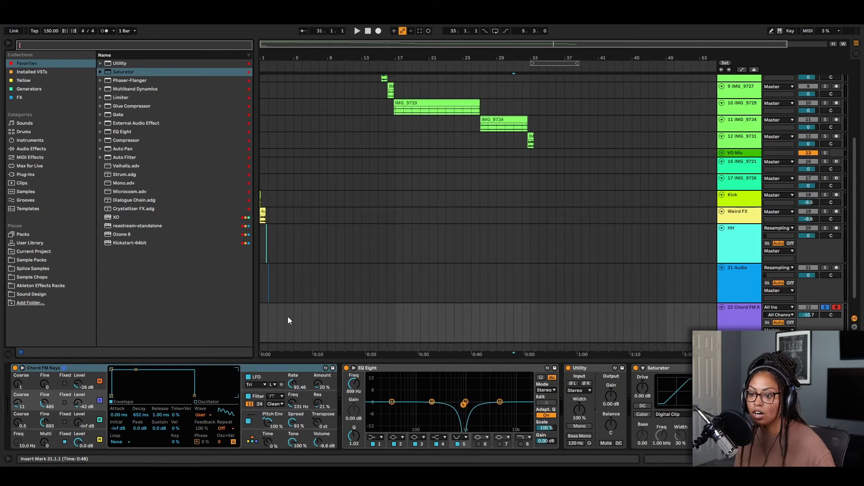
{"action": "left_click", "coordinate": [271, 368]}
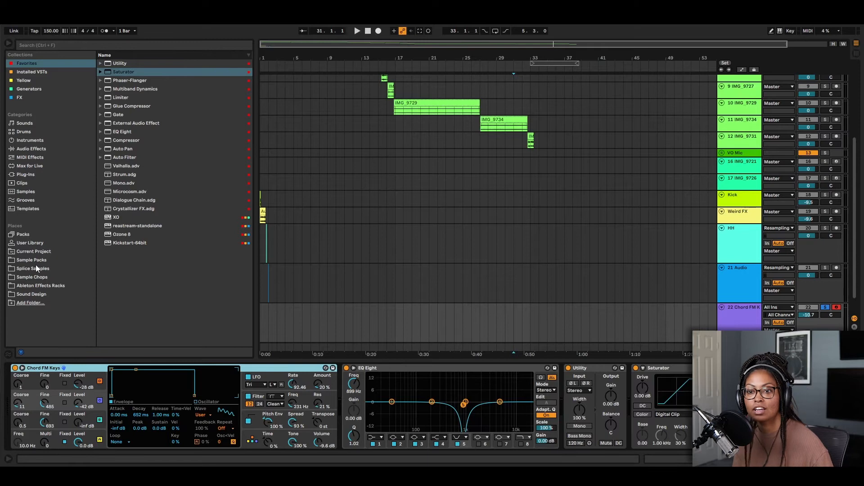
{"action": "left_click", "coordinate": [35, 191]}
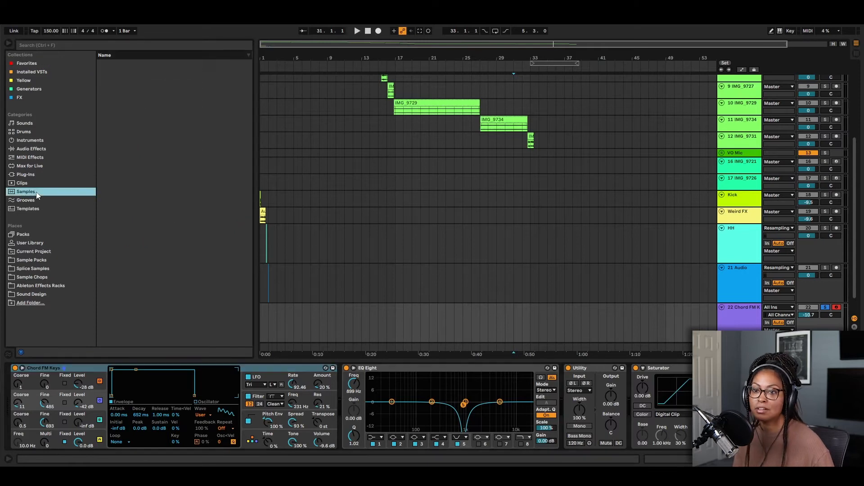
{"action": "left_click", "coordinate": [131, 184]}
{"action": "scroll", "coordinate": [130, 180], "scroll_direction": "down", "scroll_amount": 1}
Search the samples for "808" and load a Kick 808 sample in place of the synth on track 22
{"action": "left_click", "coordinate": [117, 46]}
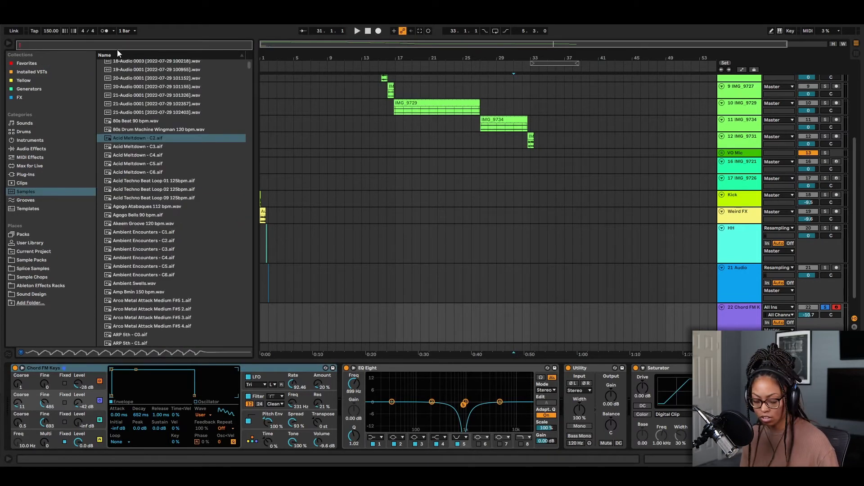
{"action": "type", "text": "808"}
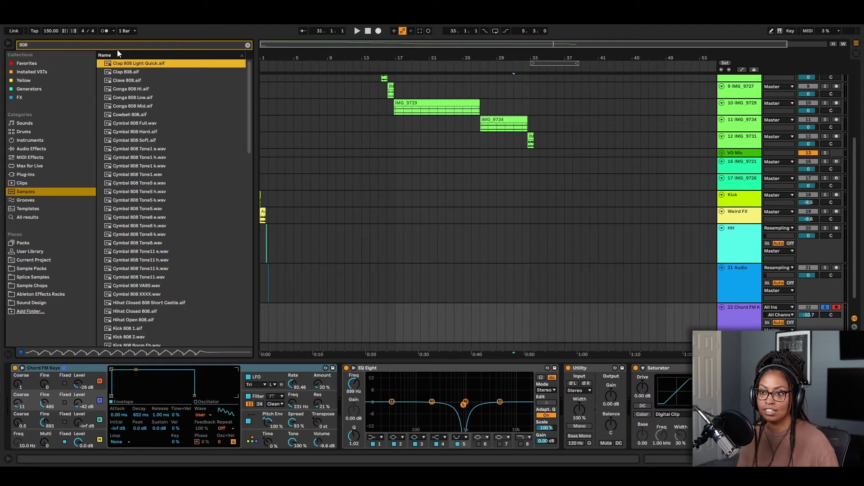
{"action": "scroll", "coordinate": [125, 114], "scroll_direction": "down", "scroll_amount": 2}
{"action": "scroll", "coordinate": [130, 211], "scroll_direction": "down", "scroll_amount": 5}
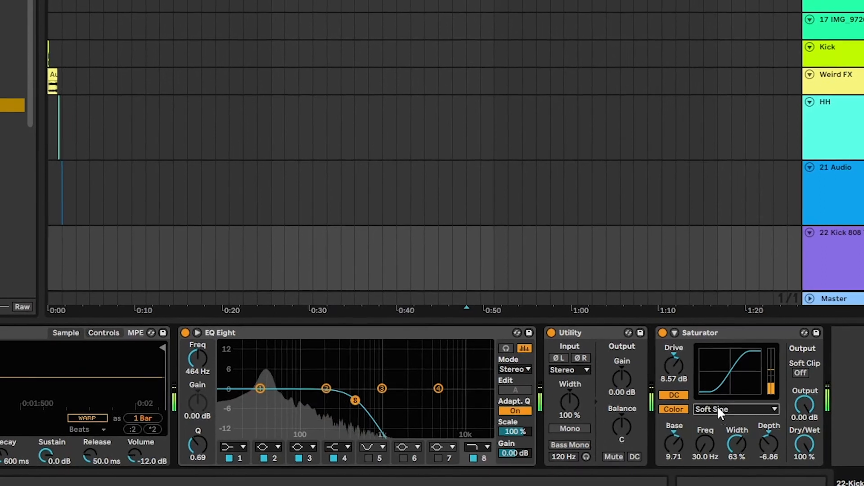
Raise Saturator's Drive on the Kick 808 track to 19.4 dB
{"action": "left_click_drag", "start_coordinate": [678, 365], "coordinate": [674, 350]}
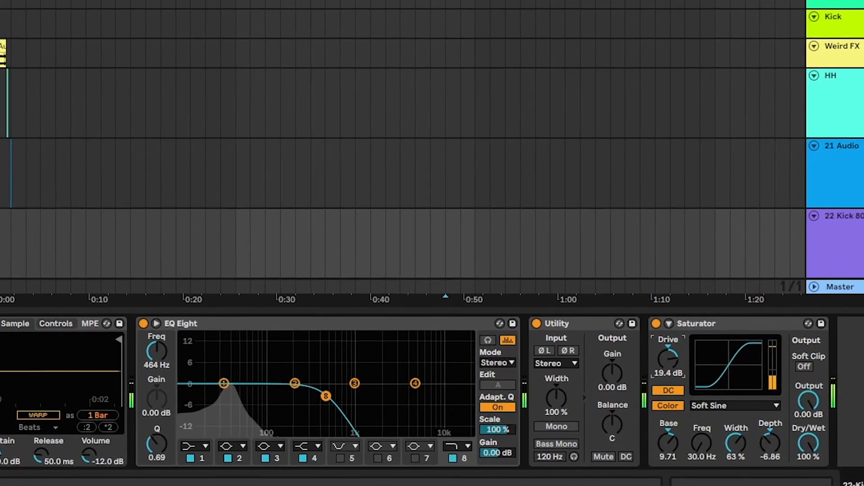